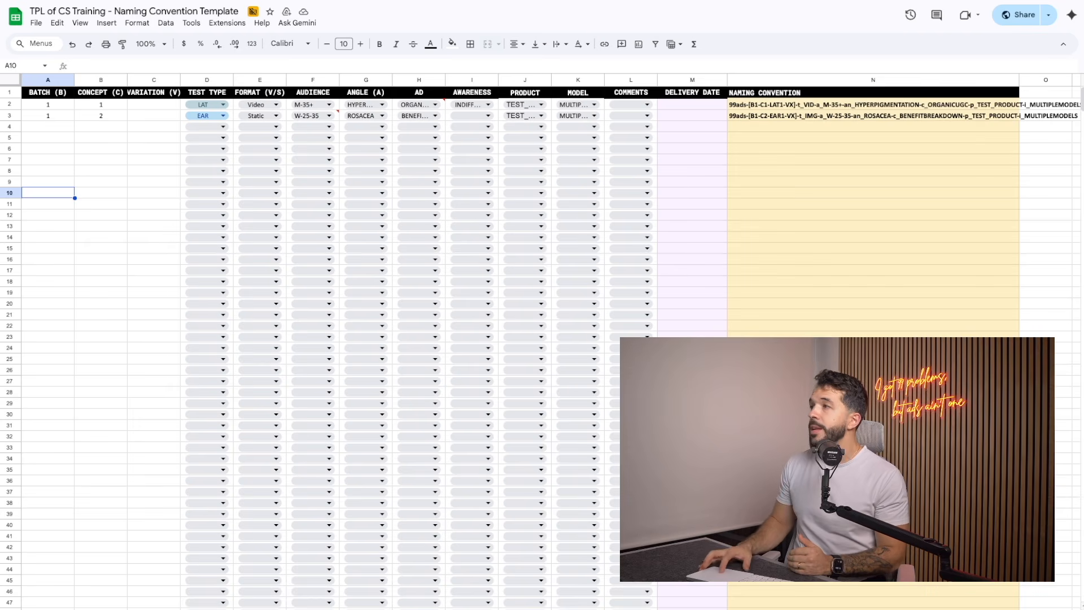
Step: Change the model for the ad in row 2 to the fifth option in its list of models
click(774, 105)
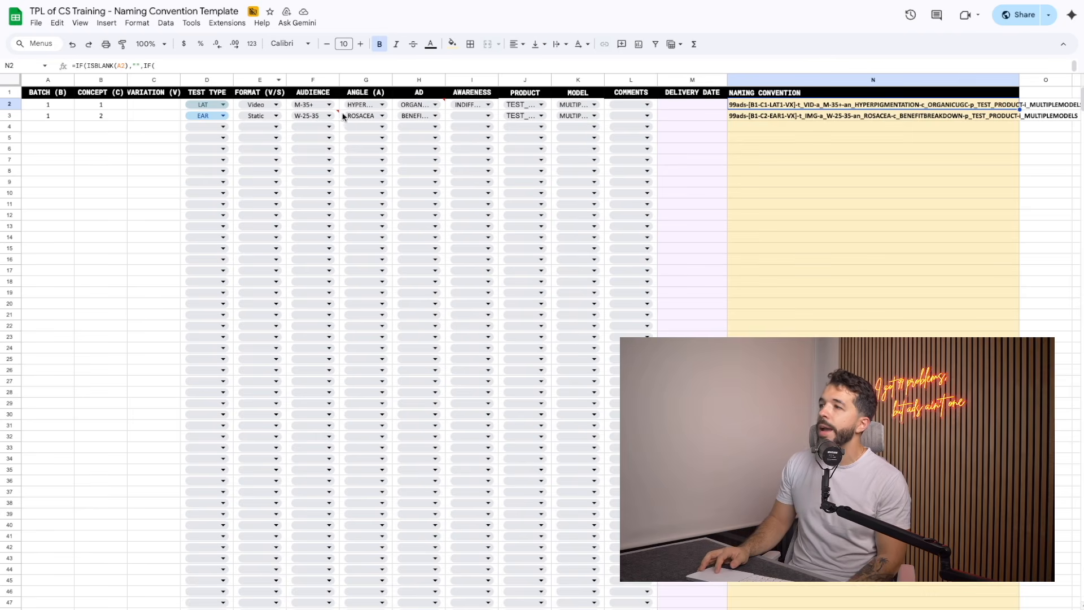
mouse_move(432, 110)
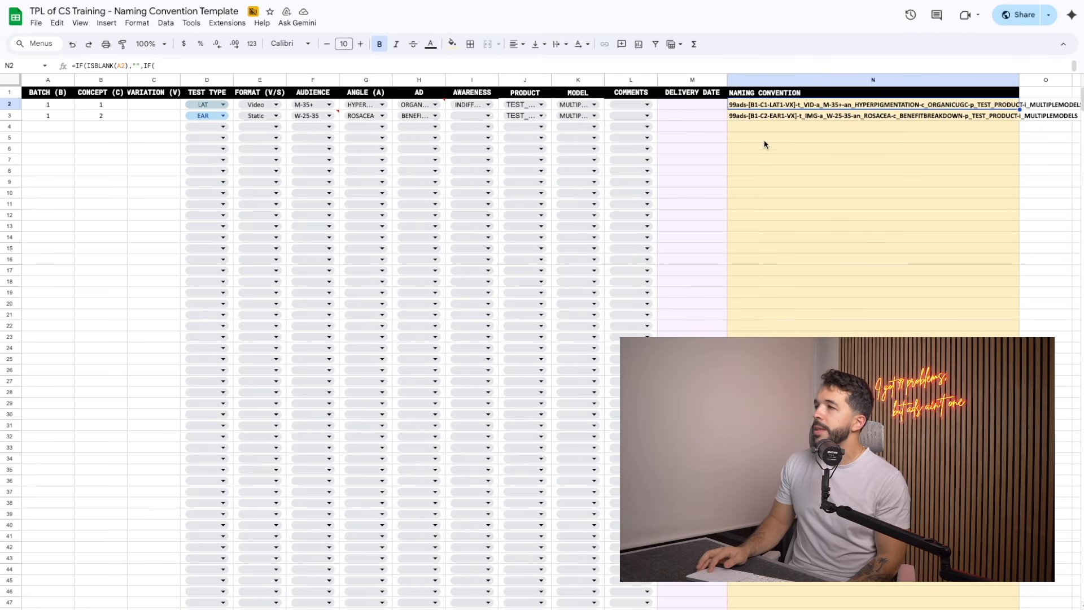
click(575, 104)
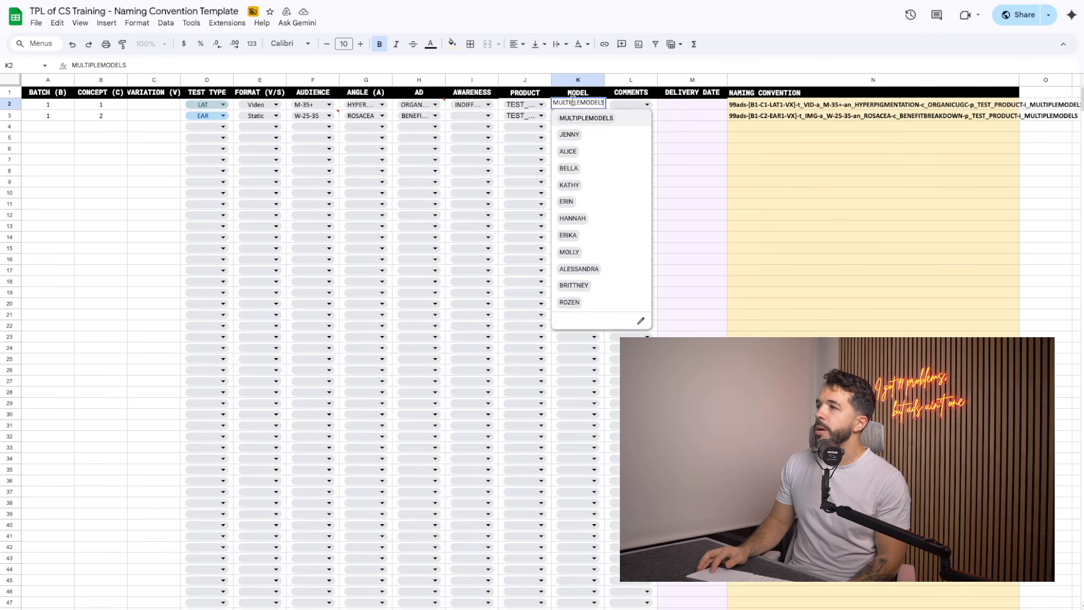
click(578, 186)
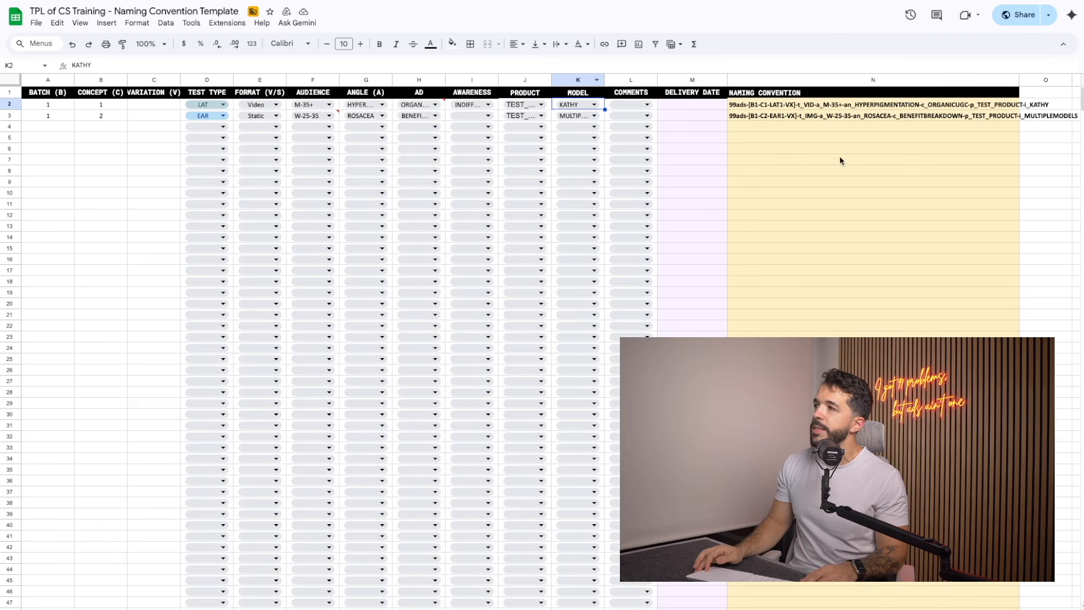
Step: Start a new ad entry in row 10 with batch number 3 and check its generated naming convention
click(55, 193)
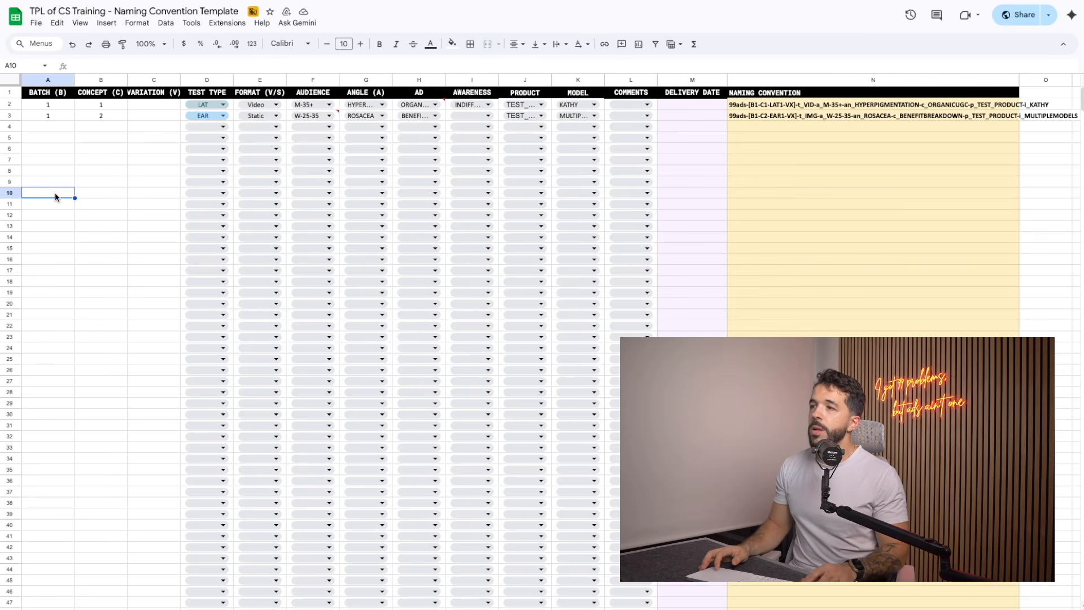
text(3)
click(107, 195)
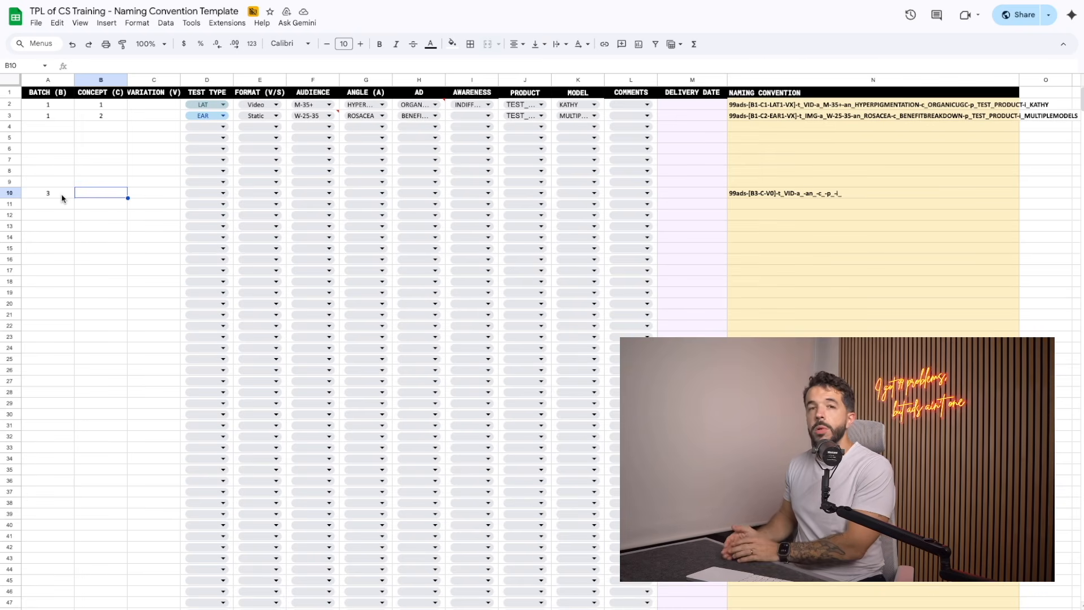
click(62, 197)
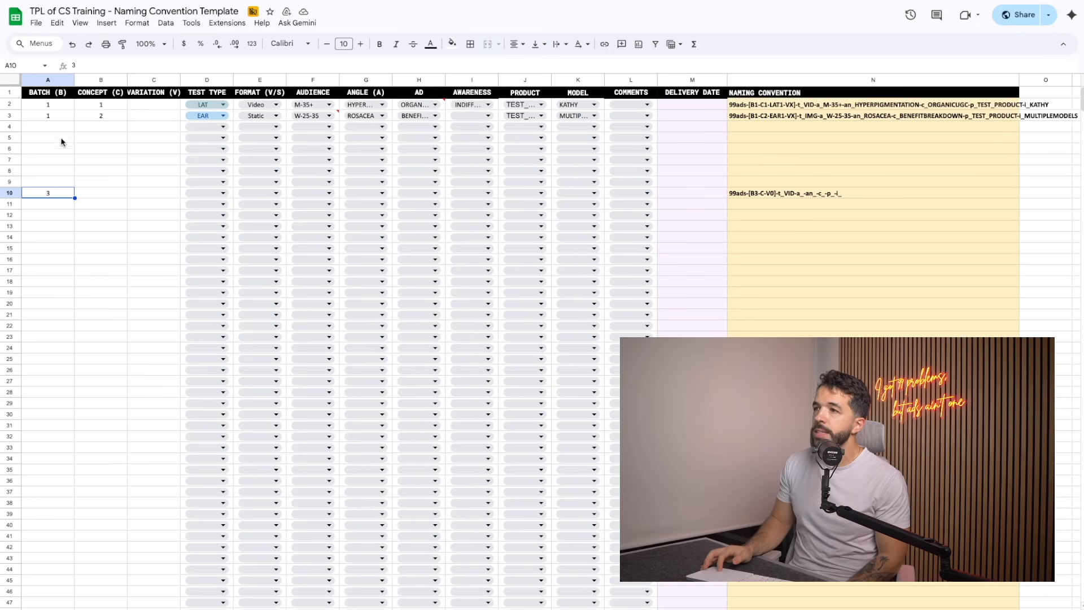
click(770, 193)
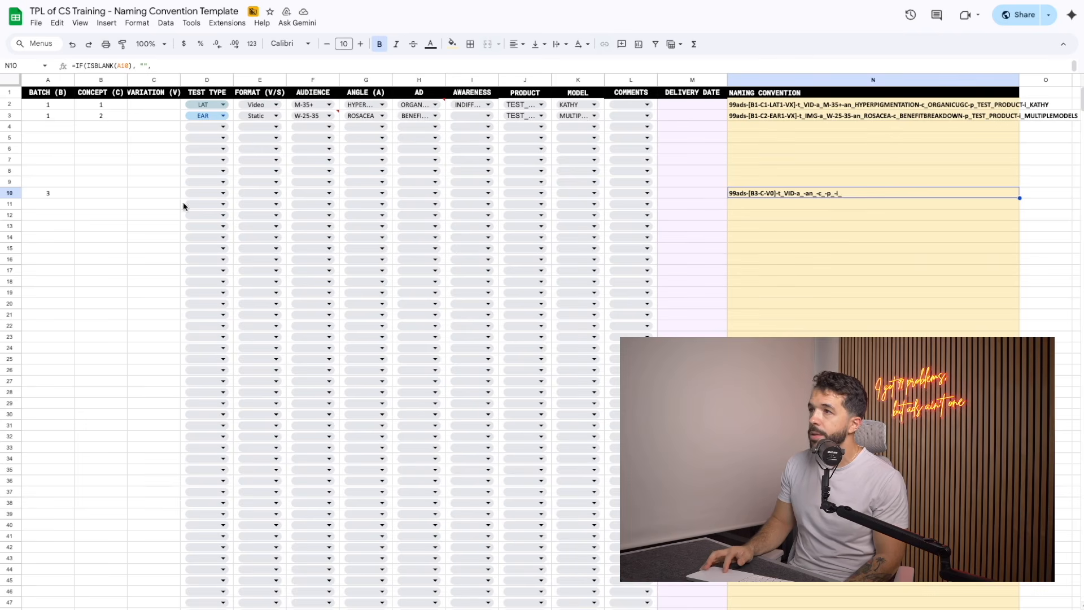
Step: Enter concept number 2 and variation number 1 for the ad in row 10
click(102, 195)
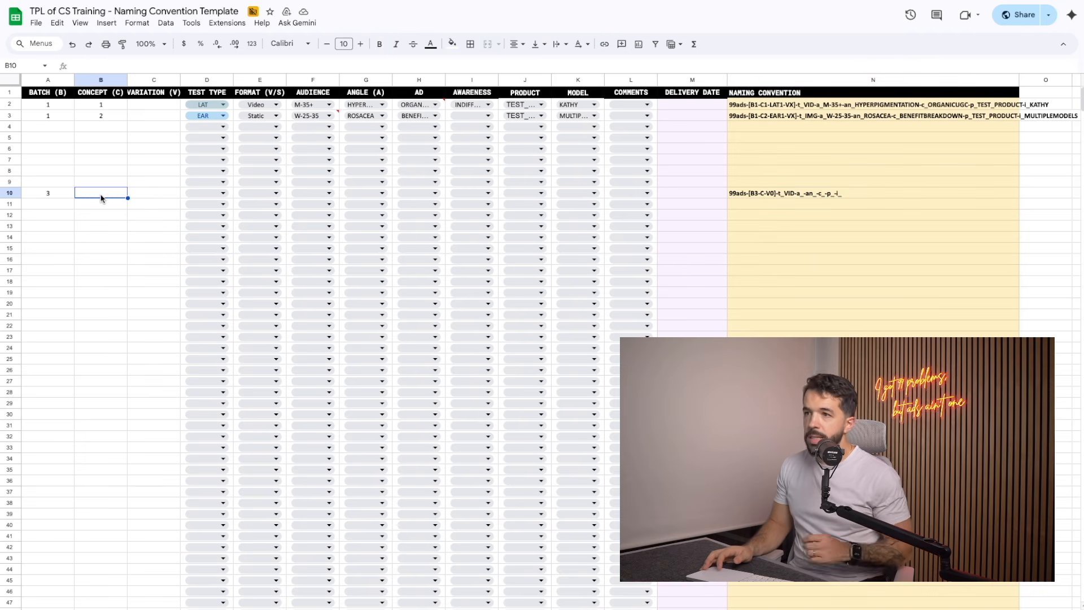
text(2)
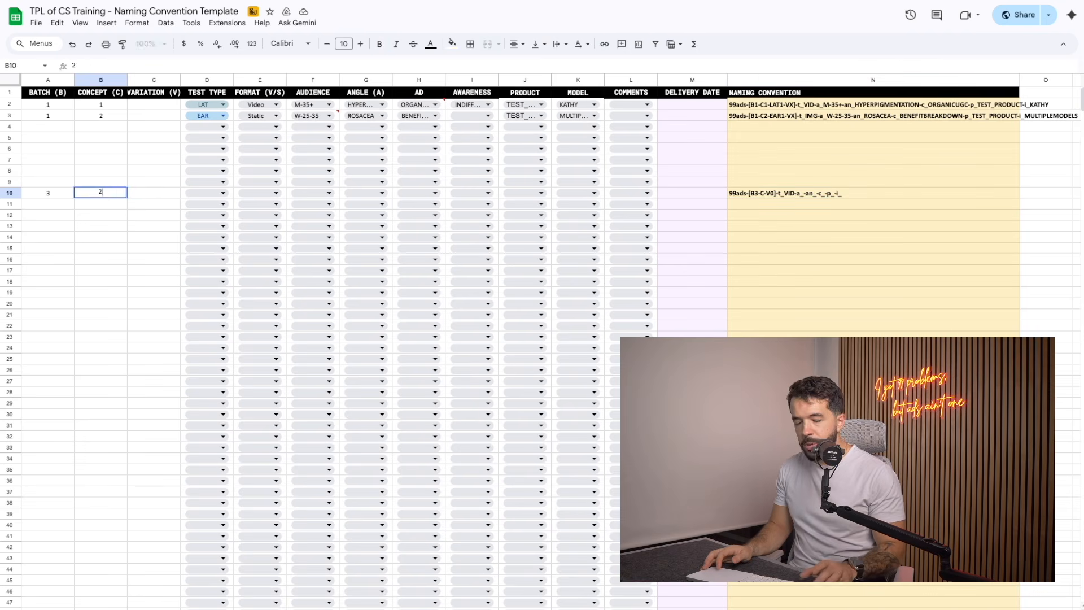
click(146, 192)
text(1)
key(Return)
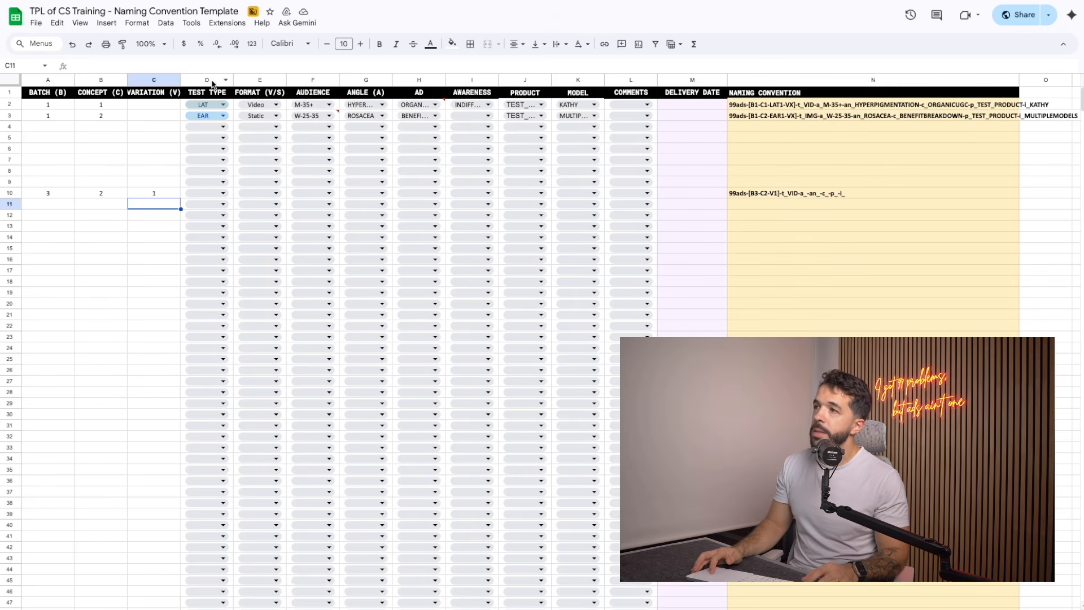
Step: Set row 10's test type to SCR, format to Video and audience to Parents
click(213, 194)
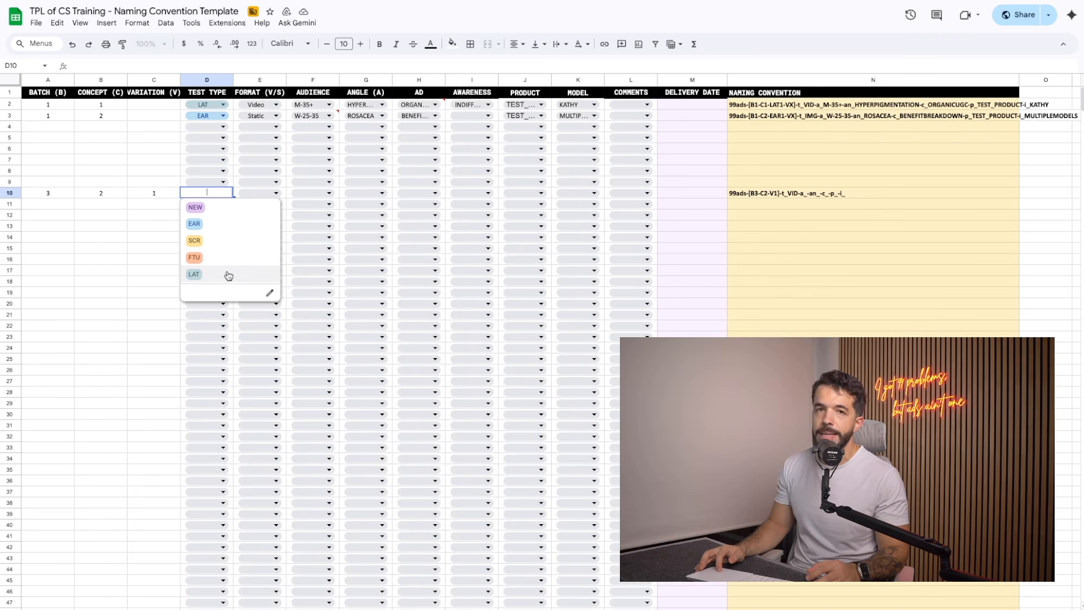
click(235, 241)
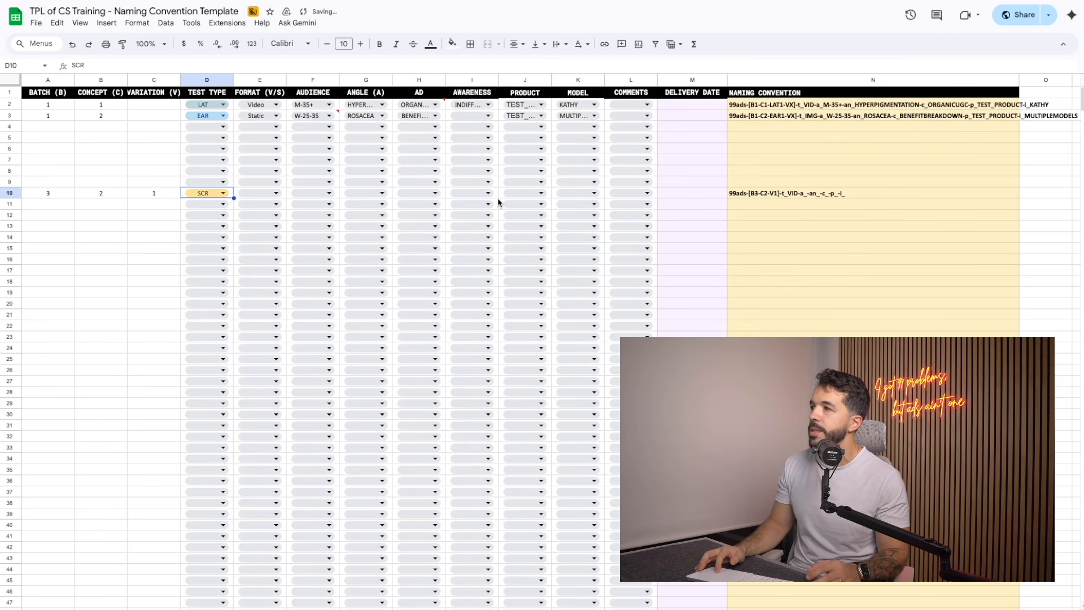
click(258, 193)
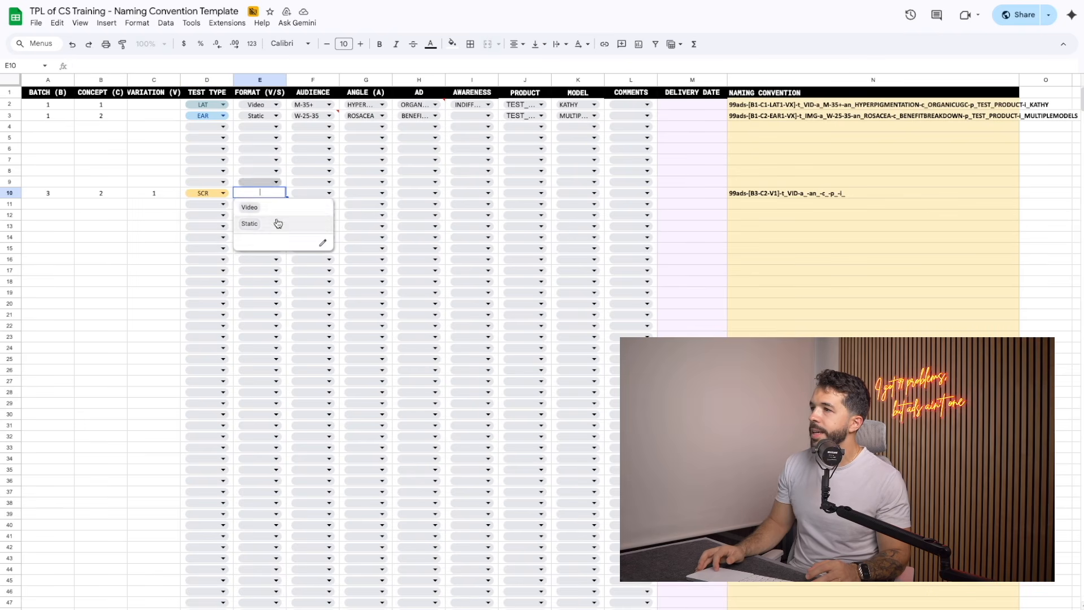
click(278, 213)
click(324, 193)
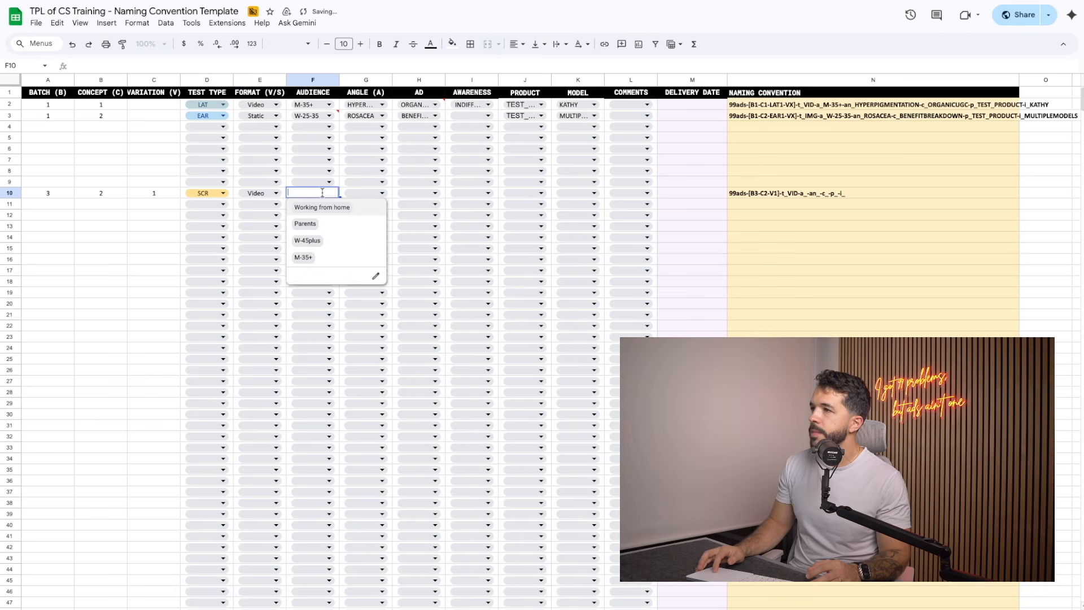
click(323, 223)
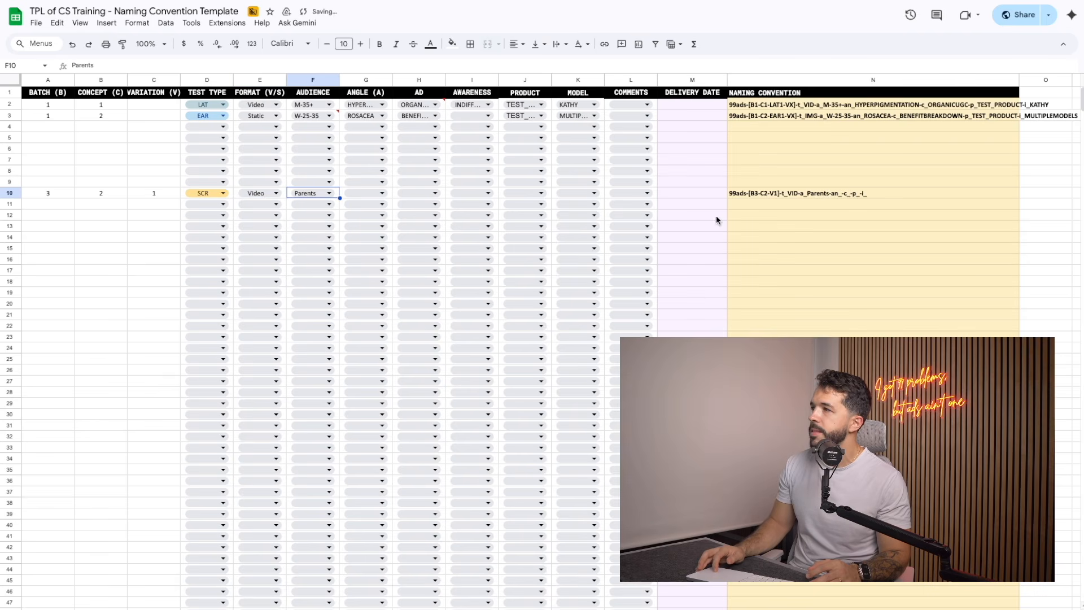
Step: Set row 10's angle to ACNEBREAKOUTS and its ad type to REVIEWS
click(364, 192)
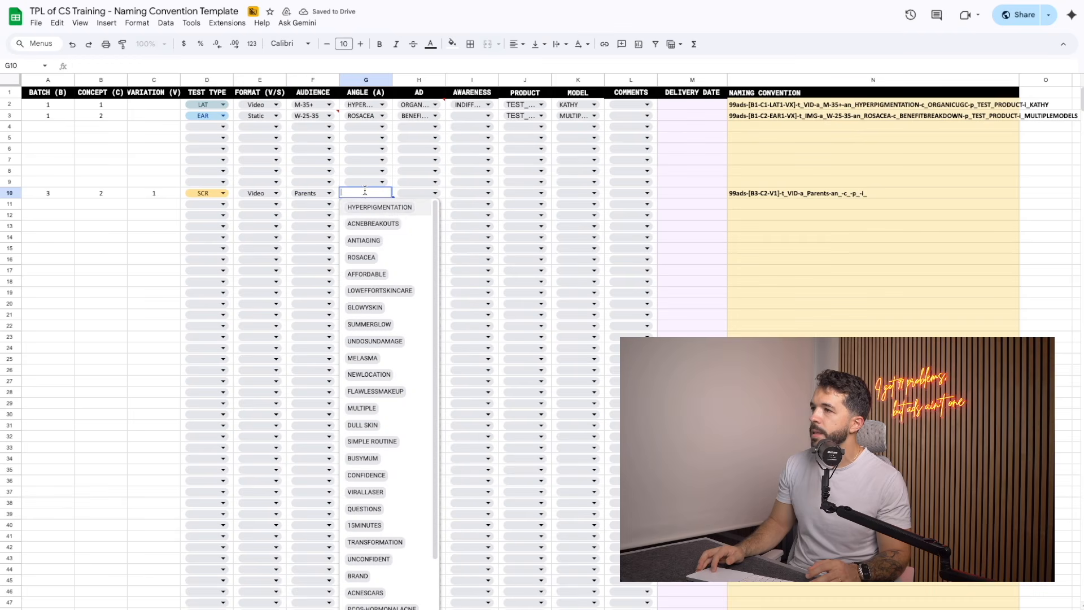
click(382, 226)
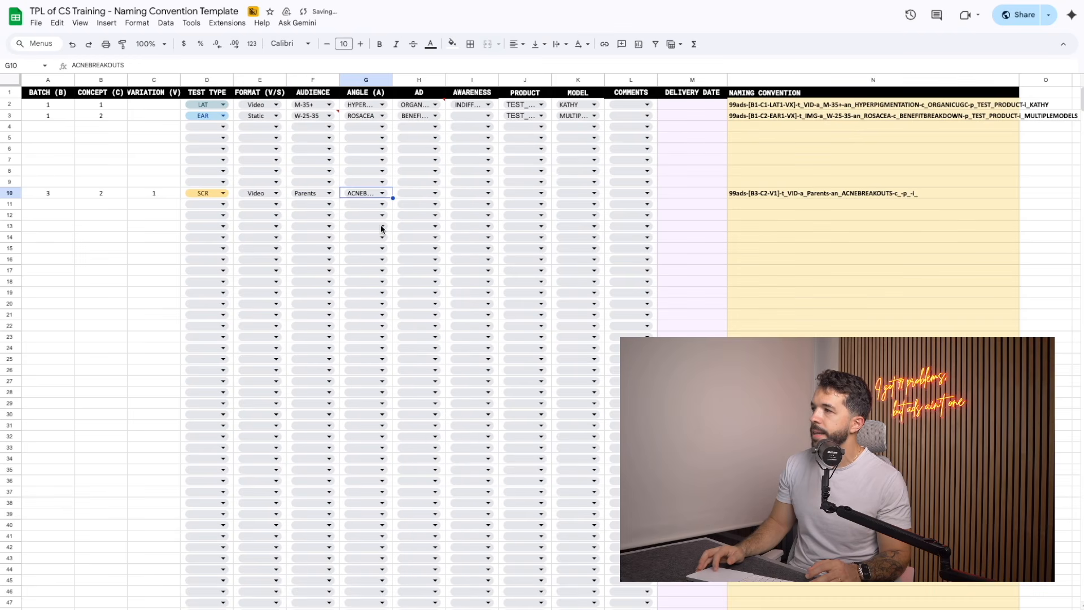
click(434, 194)
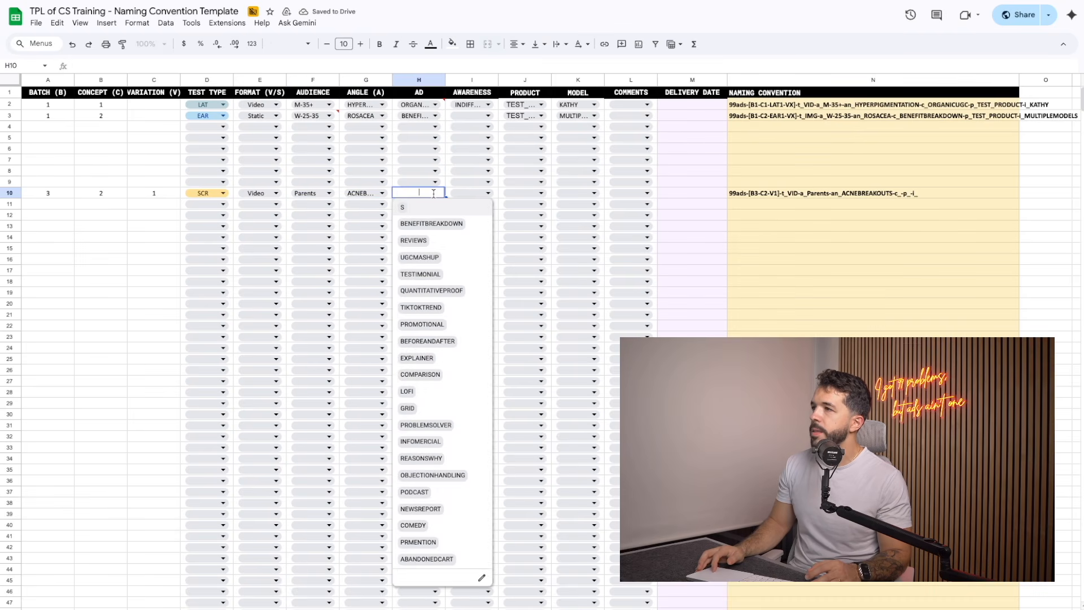
click(437, 239)
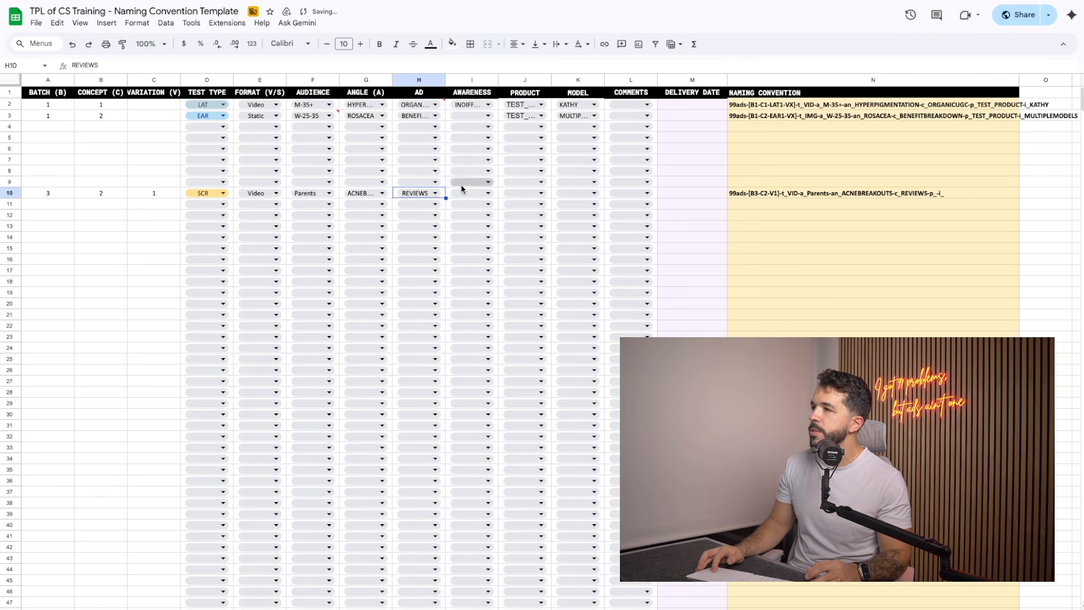
Step: Leave row 10's awareness blank, and choose TEST_PRODUCT as its product and the third listed model
click(475, 194)
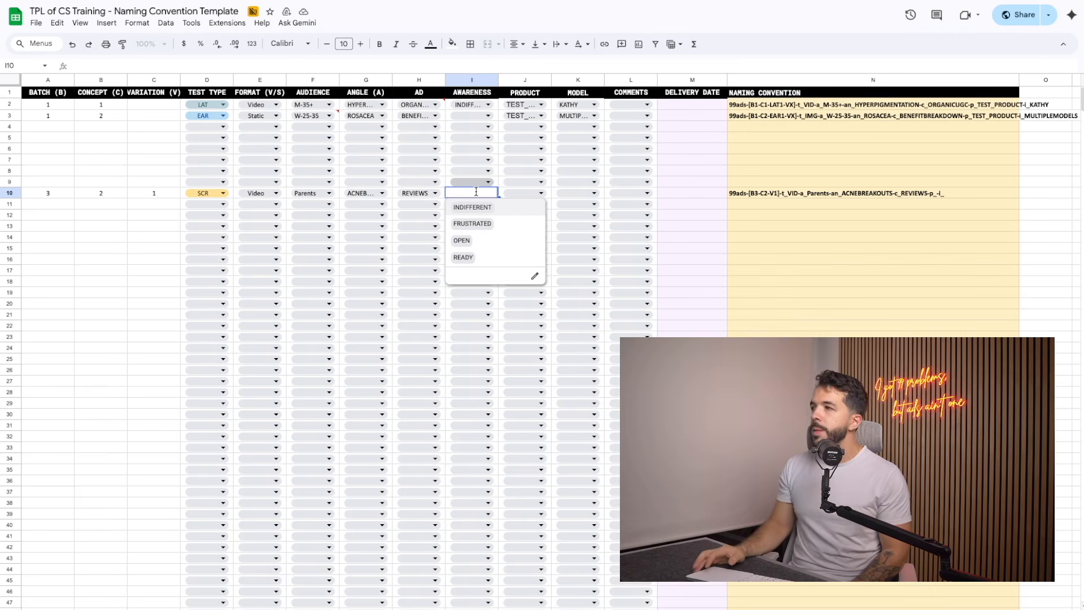
click(523, 195)
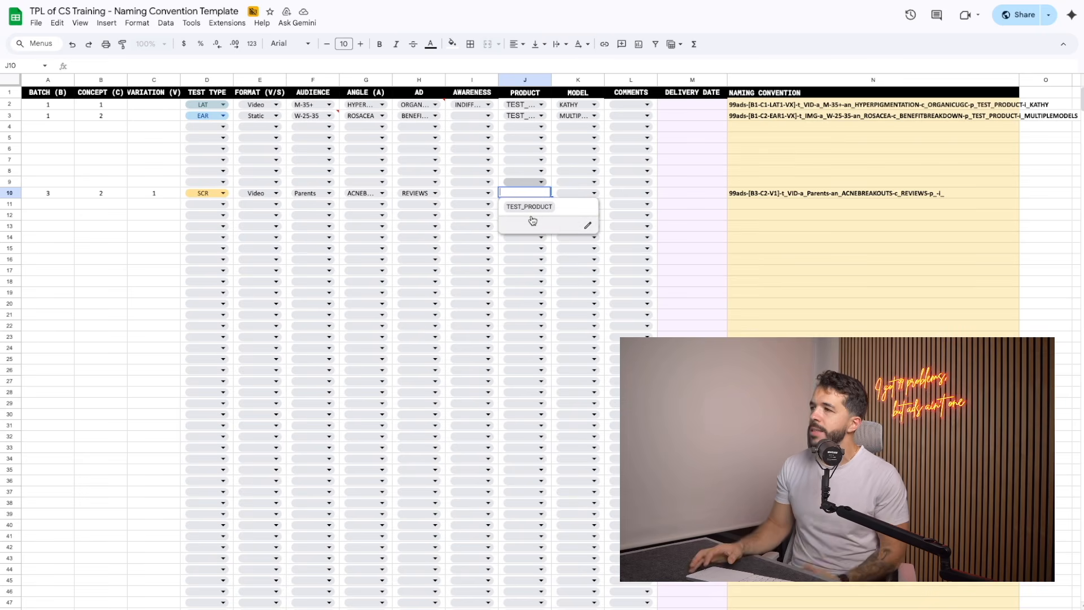
click(531, 206)
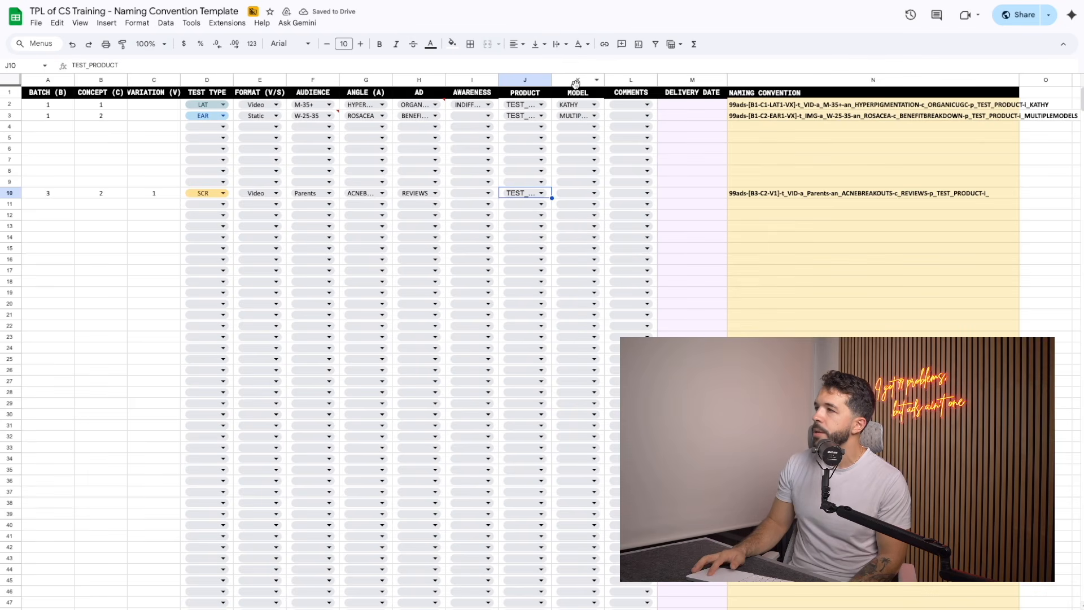
click(588, 195)
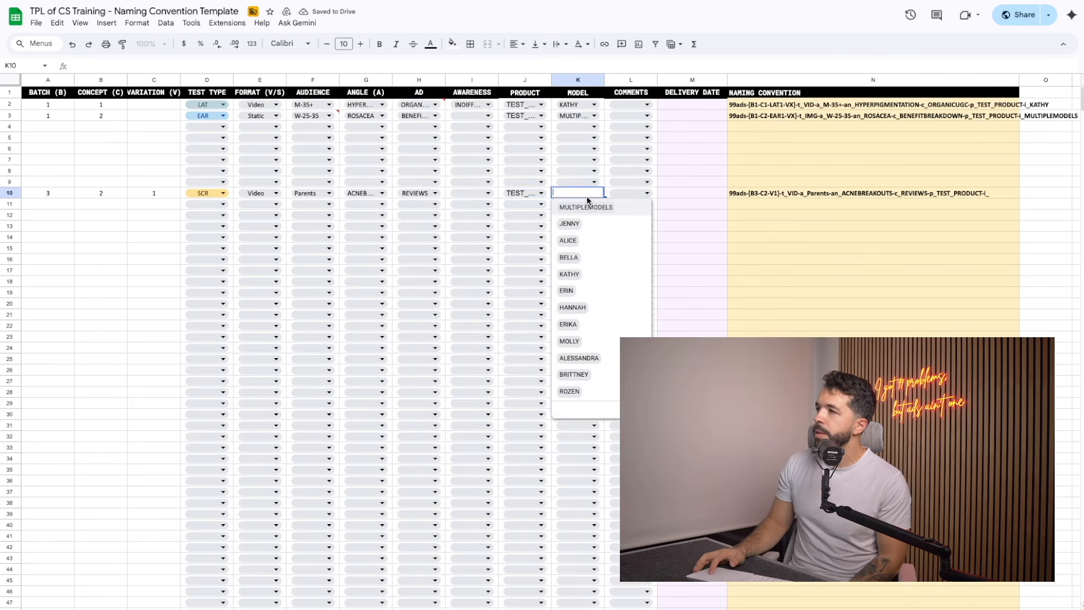
click(583, 241)
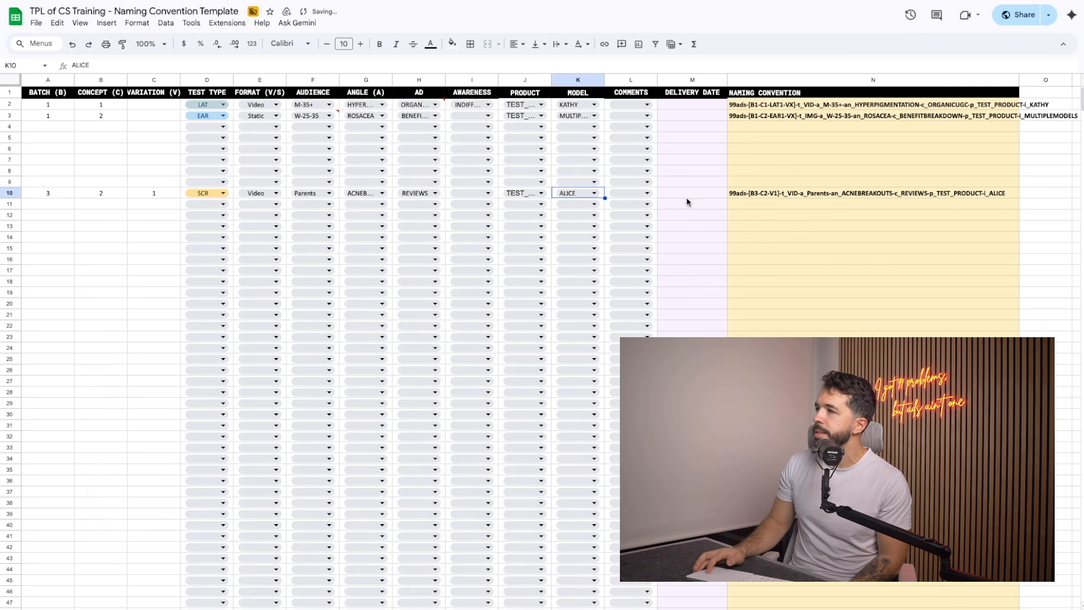
Step: Inspect the formula behind row 10's naming convention in cell N10 without changing it
click(770, 195)
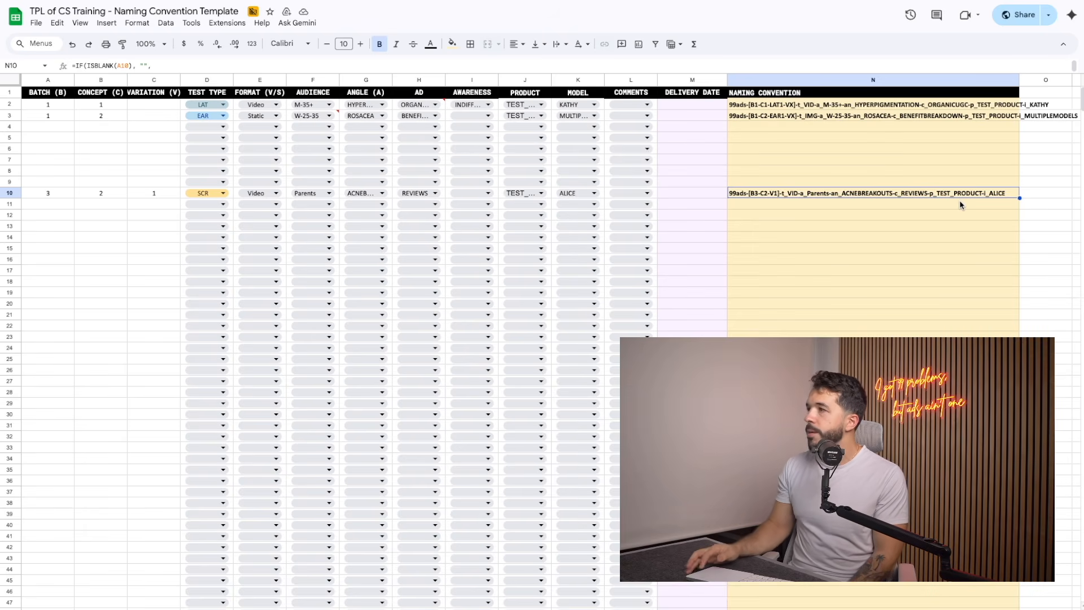
double_click(838, 194)
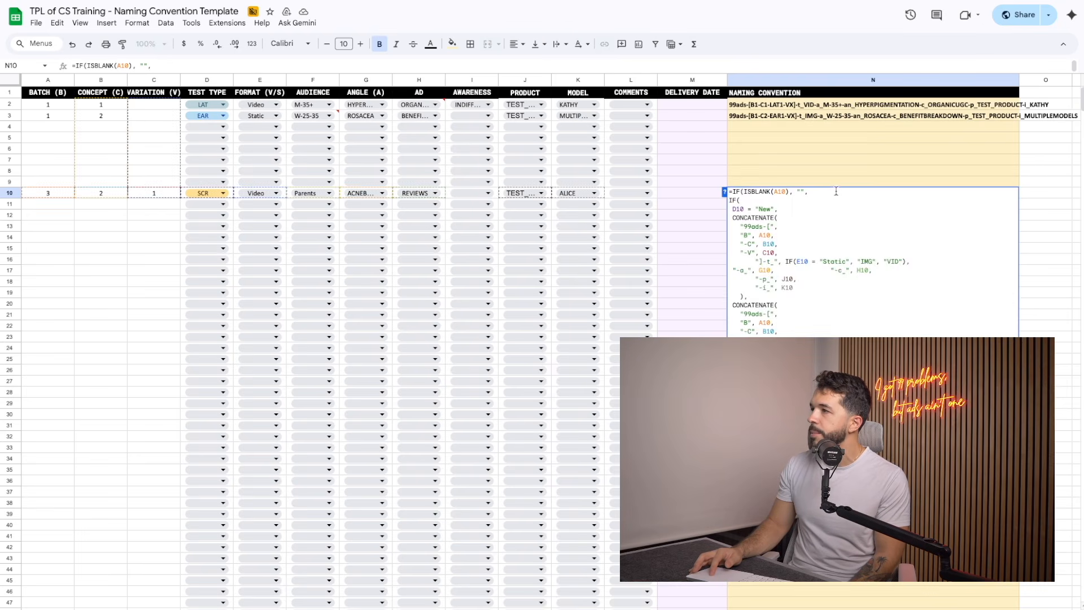
click(845, 180)
click(834, 195)
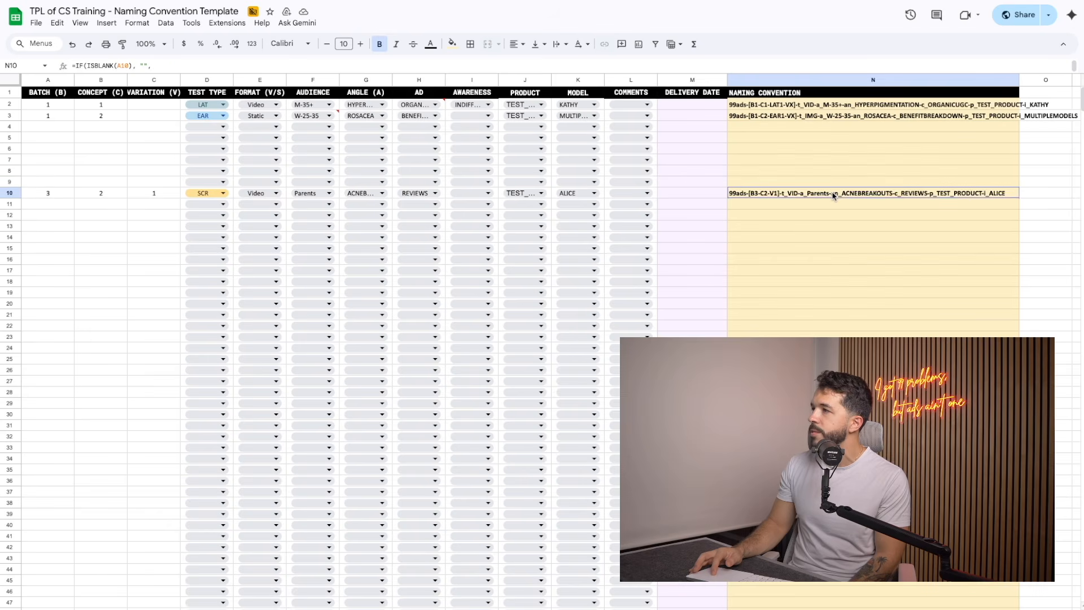